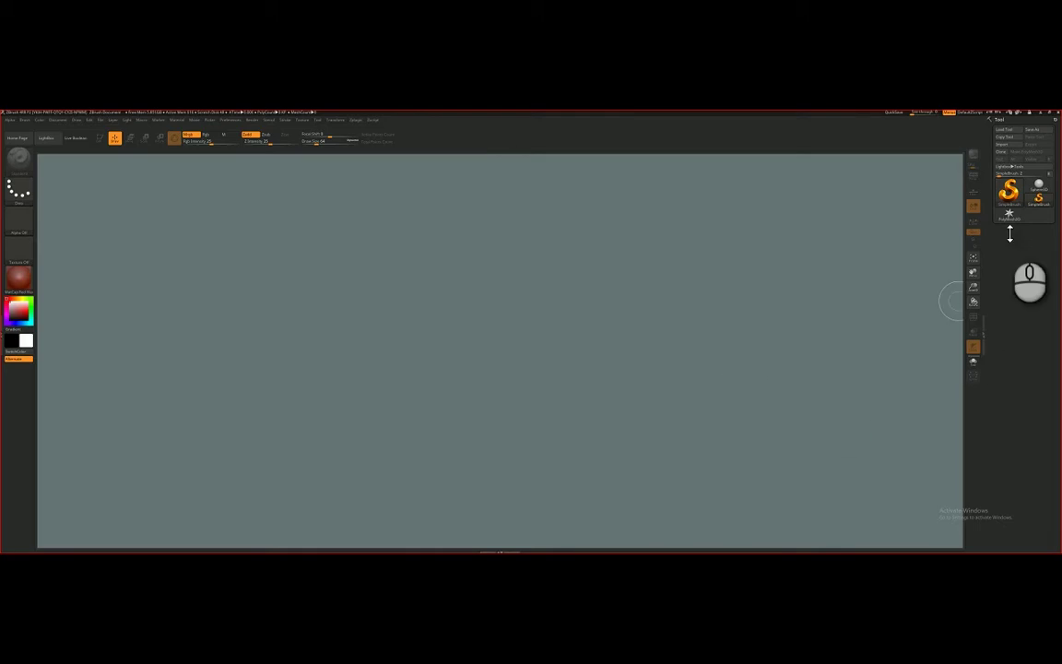
pyautogui.click(1014, 196)
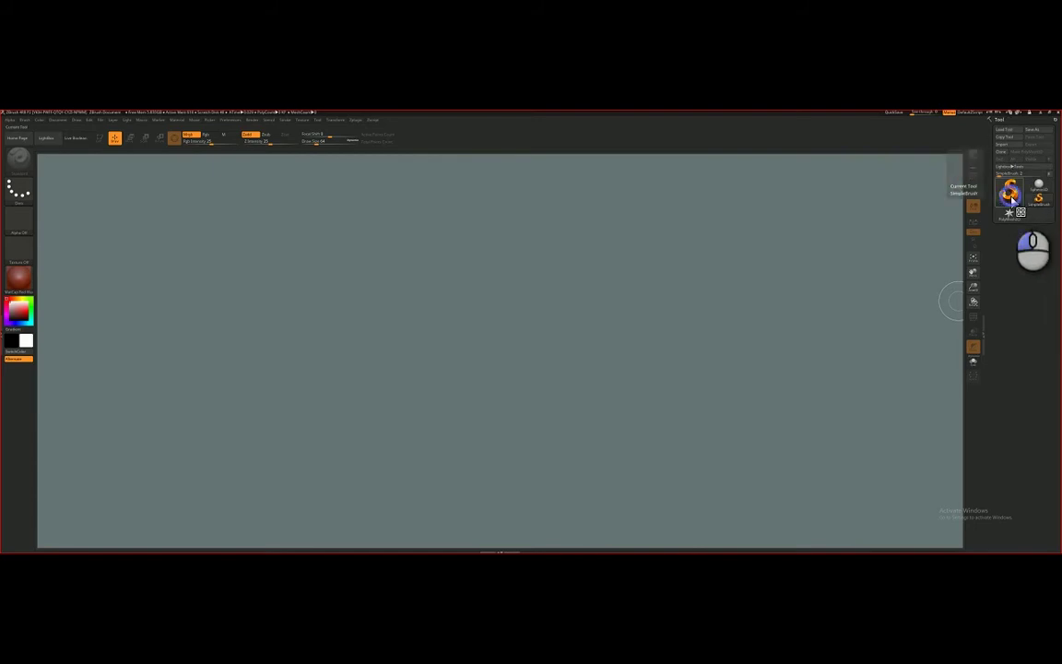
pyautogui.click(1013, 198)
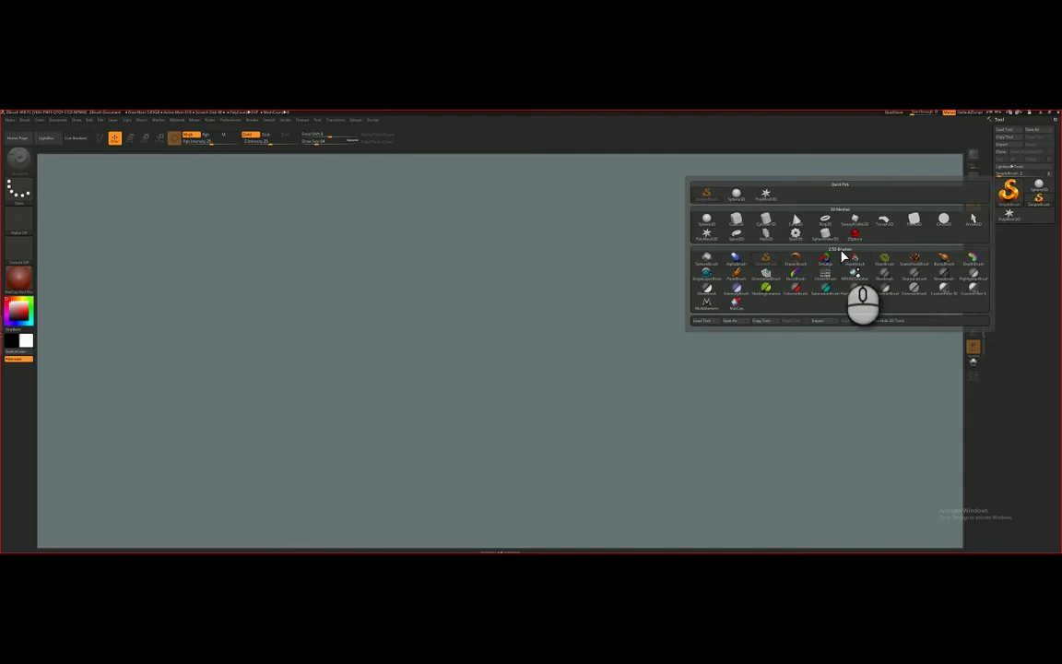
pyautogui.moveTo(843, 260)
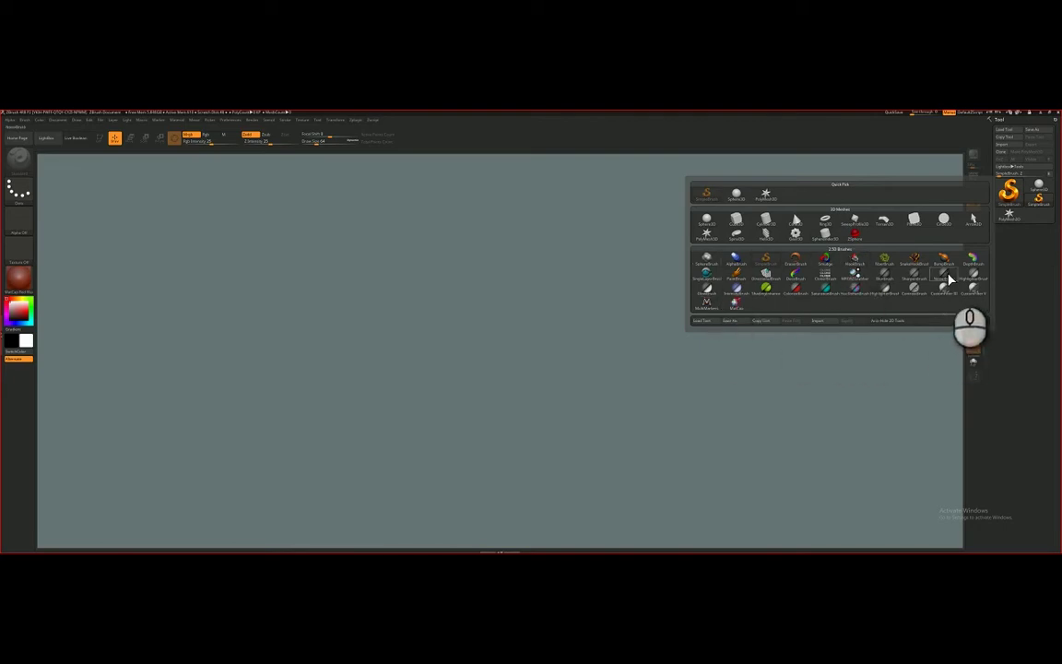
pyautogui.moveTo(948, 278)
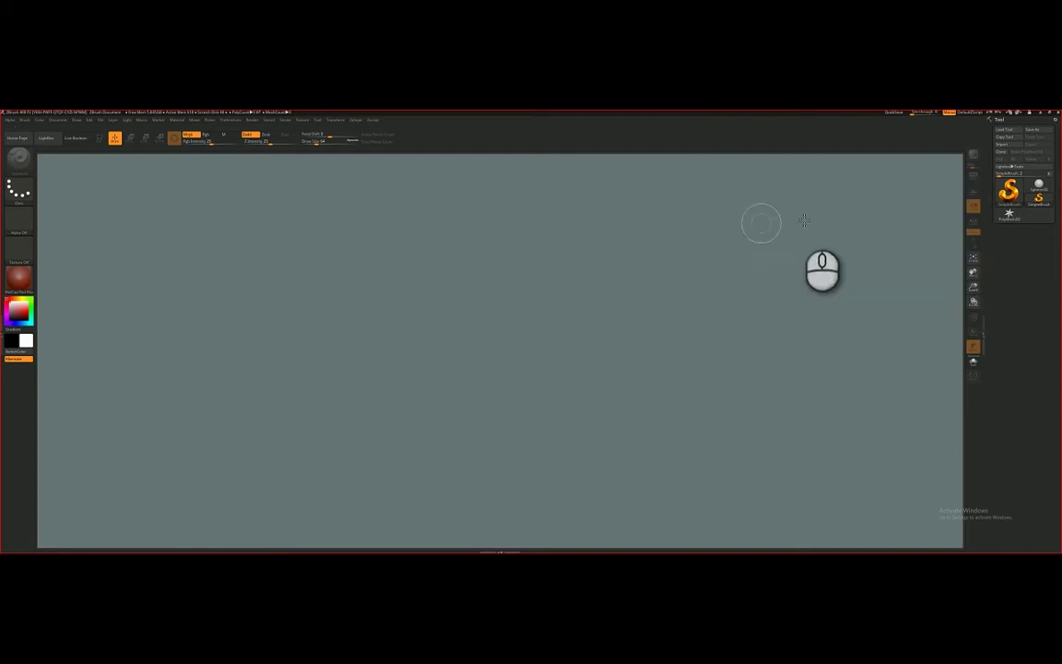
# - Draw a Sphere3D mesh on the canvas and put it into Edit mode
pyautogui.click(1008, 190)
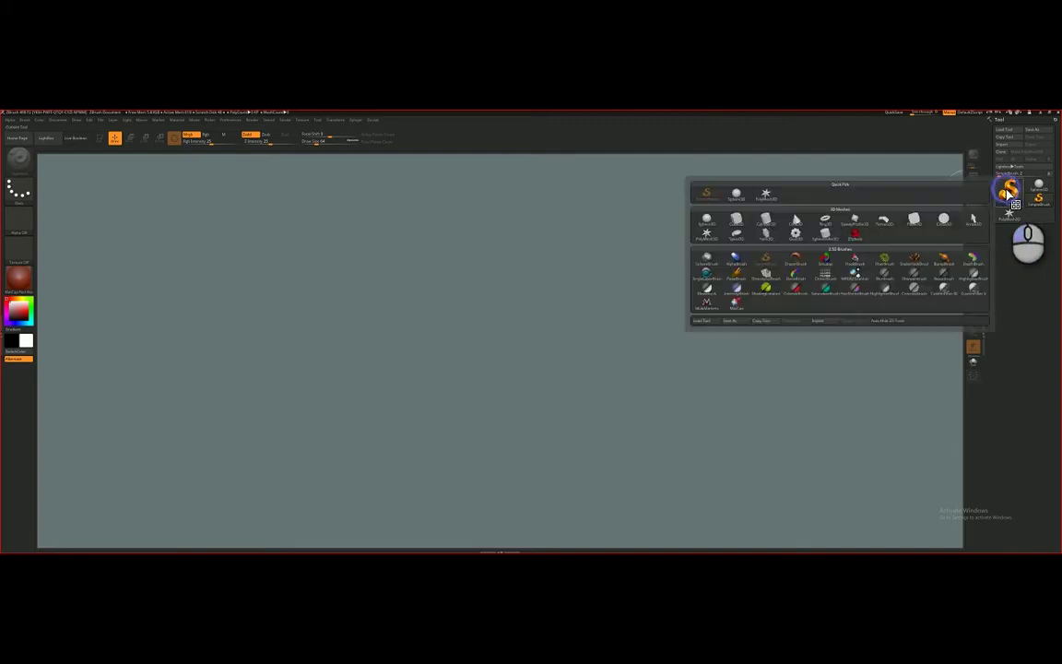
pyautogui.click(711, 226)
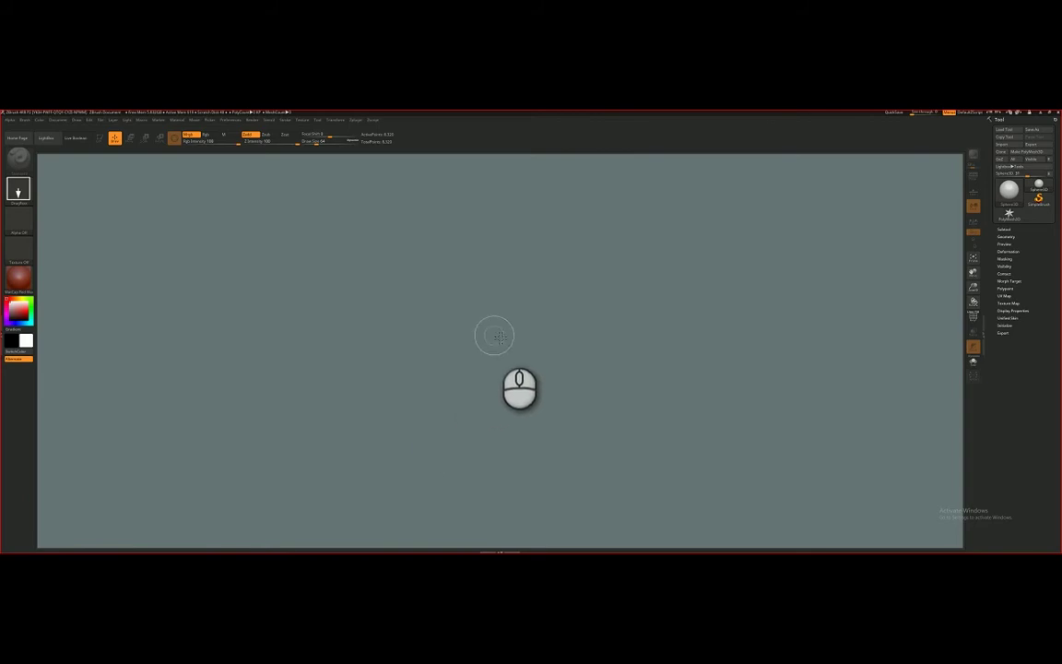
pyautogui.moveTo(449, 303)
pyautogui.mouseDown()
pyautogui.moveTo(479, 454)
pyautogui.moveTo(472, 495)
pyautogui.mouseUp()
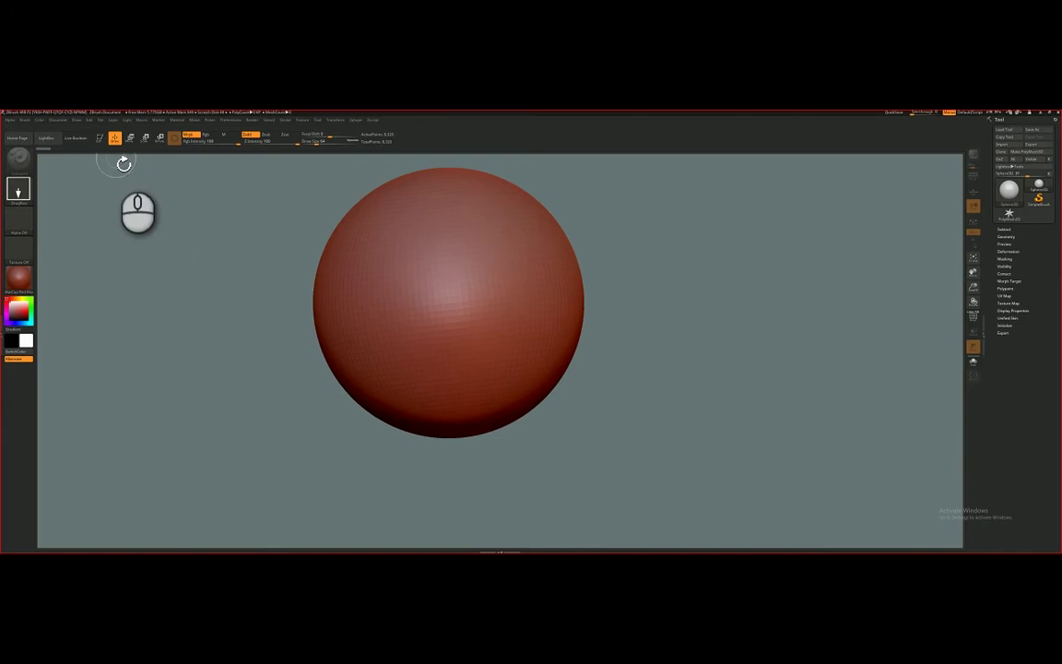
pyautogui.click(100, 138)
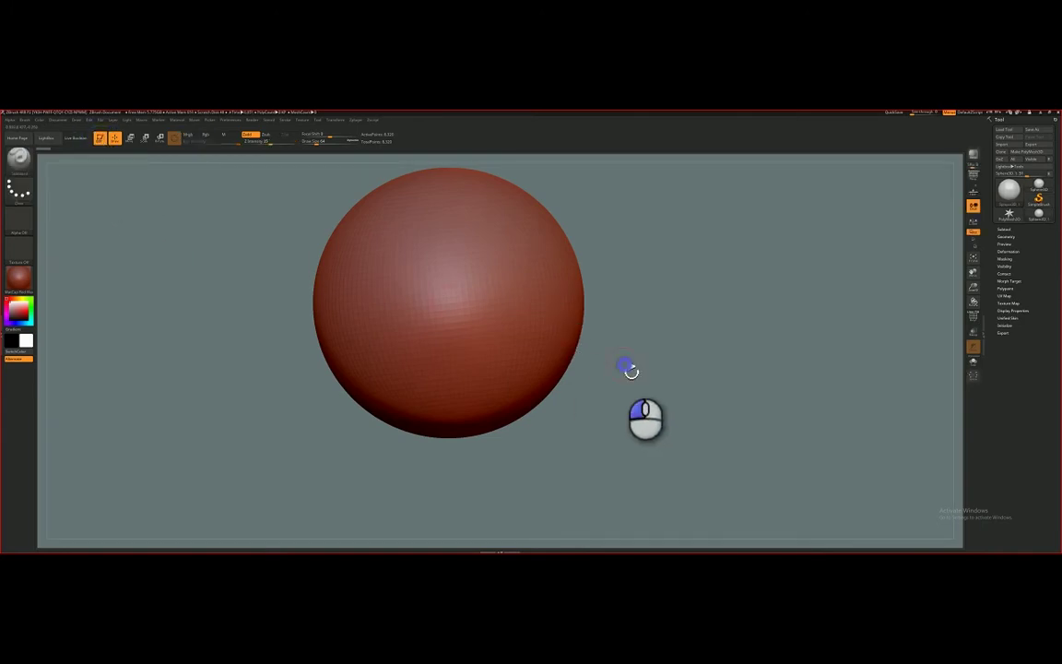
# - Turn on the polyframe display for the sphere and convert it to a PolyMesh3D
pyautogui.moveTo(626, 366); pyautogui.dragTo(641, 369)
pyautogui.moveTo(646, 347); pyautogui.dragTo(731, 364, button='right')
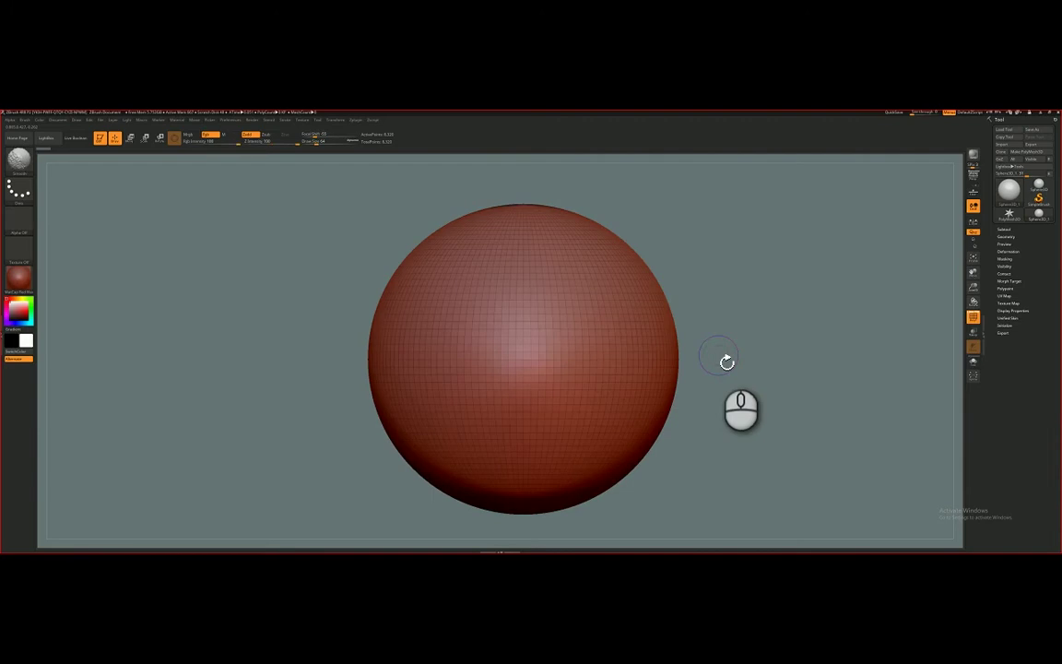
pyautogui.moveTo(733, 387); pyautogui.dragTo(755, 374)
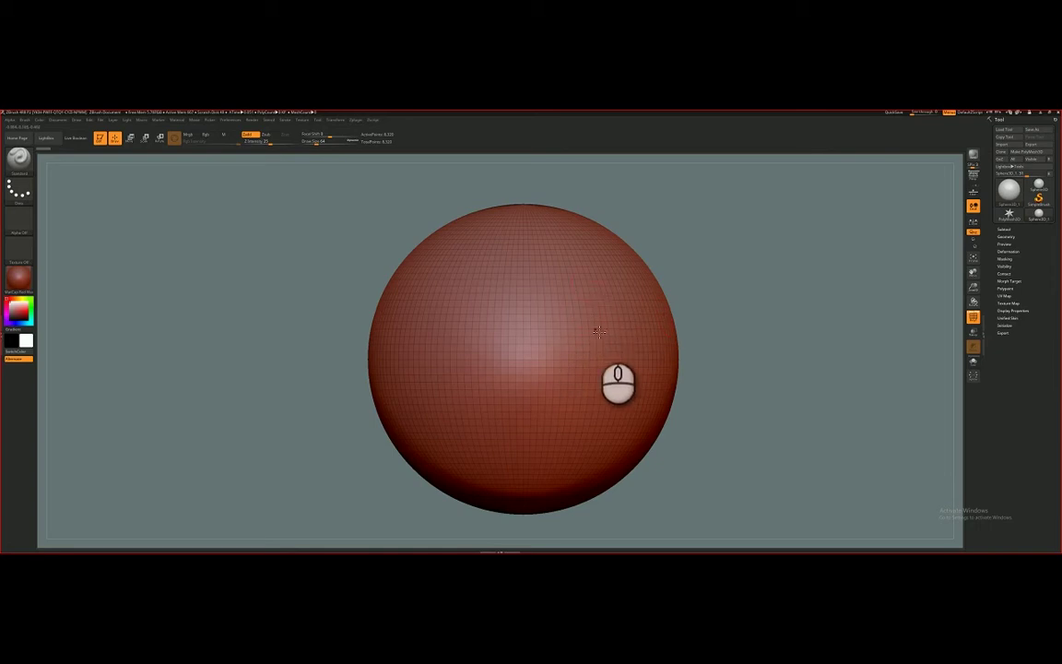
pyautogui.click(562, 334)
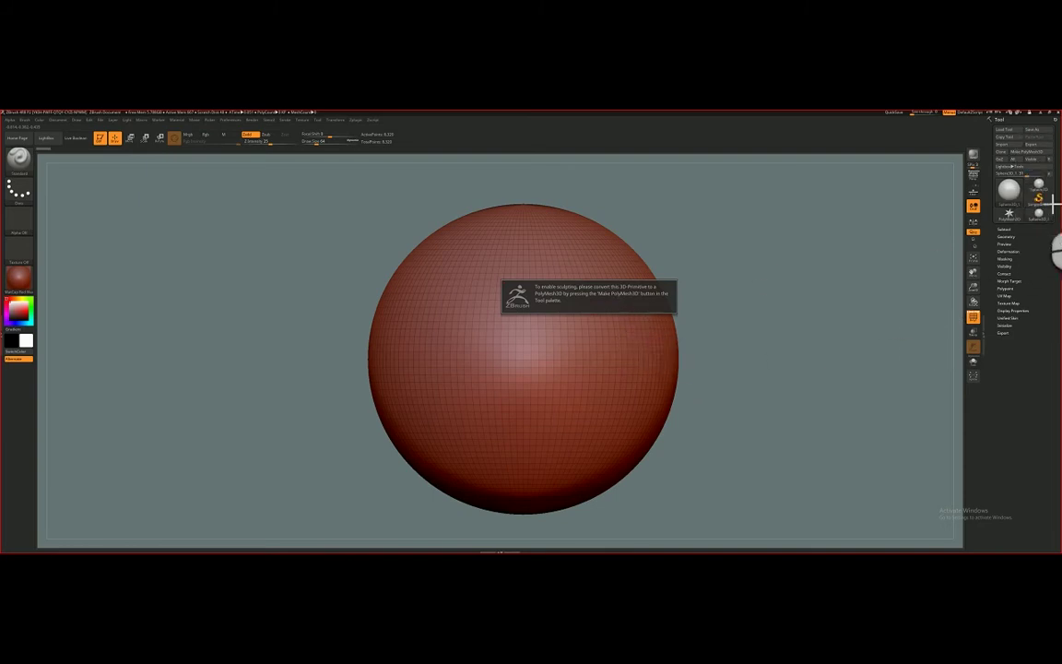
pyautogui.click(1027, 154)
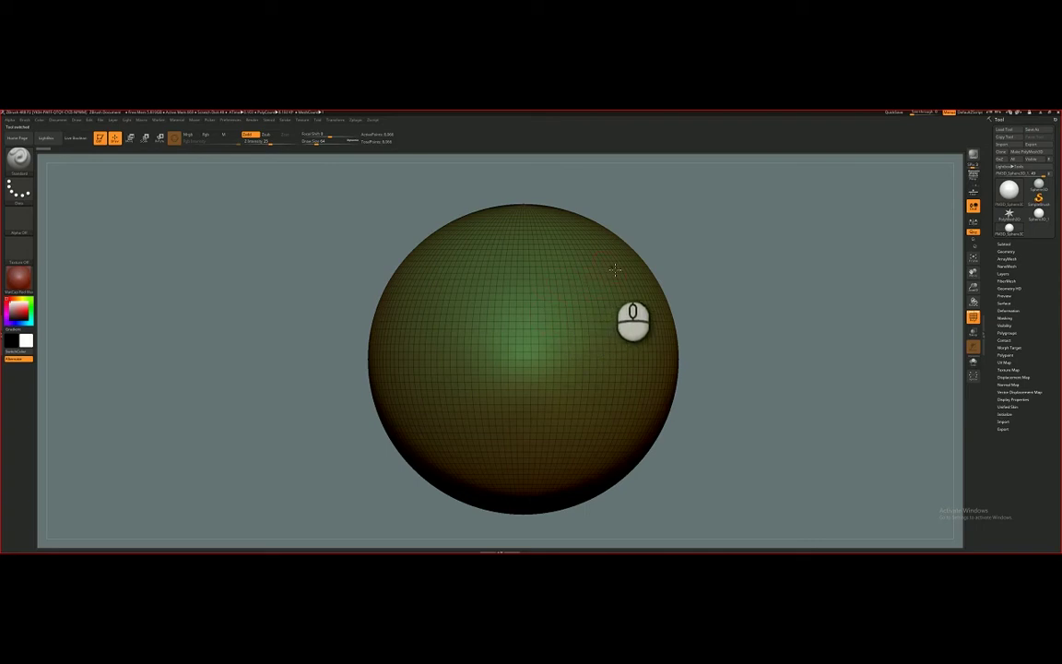
# - Sculpt a curved ridge and a protruding bulge on the front of the sphere with the Standard brush
pyautogui.moveTo(609, 275)
pyautogui.mouseDown()
pyautogui.moveTo(542, 297)
pyautogui.moveTo(505, 357)
pyautogui.moveTo(550, 409)
pyautogui.moveTo(599, 409)
pyautogui.moveTo(608, 357)
pyautogui.moveTo(575, 389)
pyautogui.moveTo(546, 353)
pyautogui.moveTo(539, 371)
pyautogui.moveTo(601, 358)
pyautogui.moveTo(555, 345)
pyautogui.moveTo(616, 386)
pyautogui.moveTo(585, 402)
pyautogui.moveTo(577, 358)
pyautogui.moveTo(543, 369)
pyautogui.moveTo(575, 353)
pyautogui.moveTo(570, 376)
pyautogui.moveTo(578, 361)
pyautogui.moveTo(553, 370)
pyautogui.moveTo(590, 368)
pyautogui.mouseUp()
pyautogui.moveTo(729, 308)
pyautogui.mouseDown()
pyautogui.moveTo(754, 308)
pyautogui.moveTo(702, 312)
pyautogui.mouseUp()
pyautogui.moveTo(748, 339)
pyautogui.mouseDown()
pyautogui.moveTo(742, 332)
pyautogui.moveTo(759, 342)
pyautogui.moveTo(748, 332)
pyautogui.moveTo(720, 356)
pyautogui.moveTo(652, 373)
pyautogui.moveTo(678, 382)
pyautogui.mouseUp()
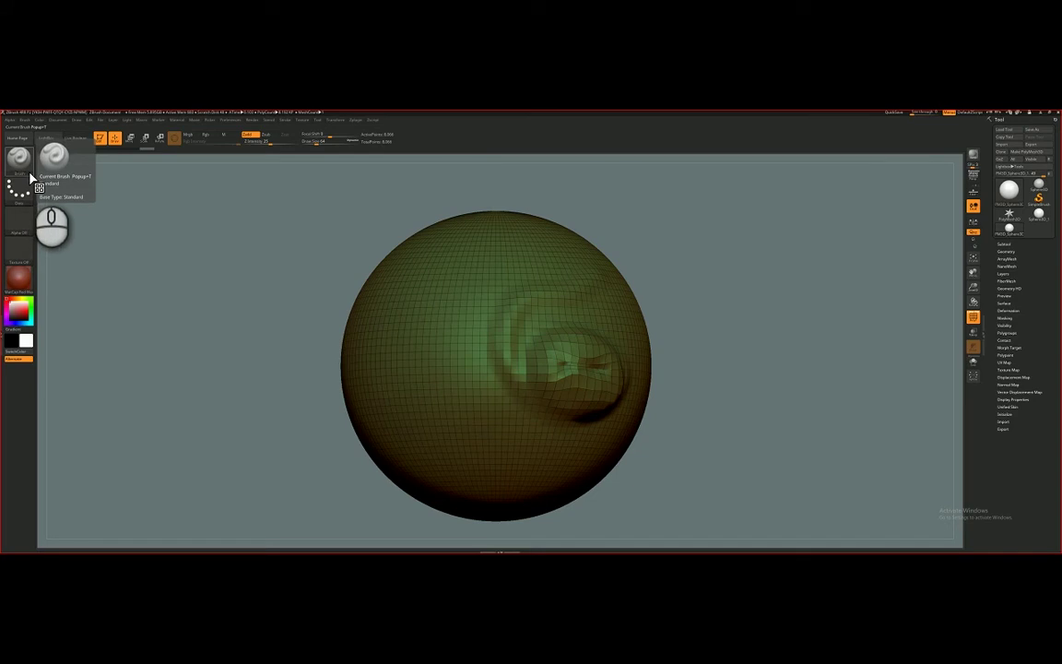
pyautogui.moveTo(749, 344)
pyautogui.mouseDown()
pyautogui.moveTo(716, 315)
pyautogui.moveTo(476, 247)
pyautogui.moveTo(498, 257)
pyautogui.moveTo(403, 328)
pyautogui.moveTo(442, 400)
pyautogui.moveTo(482, 253)
pyautogui.moveTo(439, 284)
pyautogui.moveTo(488, 269)
pyautogui.moveTo(438, 342)
pyautogui.moveTo(407, 356)
pyautogui.moveTo(459, 315)
pyautogui.moveTo(470, 288)
pyautogui.moveTo(429, 345)
pyautogui.moveTo(502, 274)
pyautogui.moveTo(469, 307)
pyautogui.moveTo(452, 289)
pyautogui.moveTo(488, 290)
pyautogui.moveTo(508, 270)
pyautogui.moveTo(442, 320)
pyautogui.moveTo(511, 274)
pyautogui.moveTo(449, 312)
pyautogui.moveTo(430, 353)
pyautogui.mouseUp()
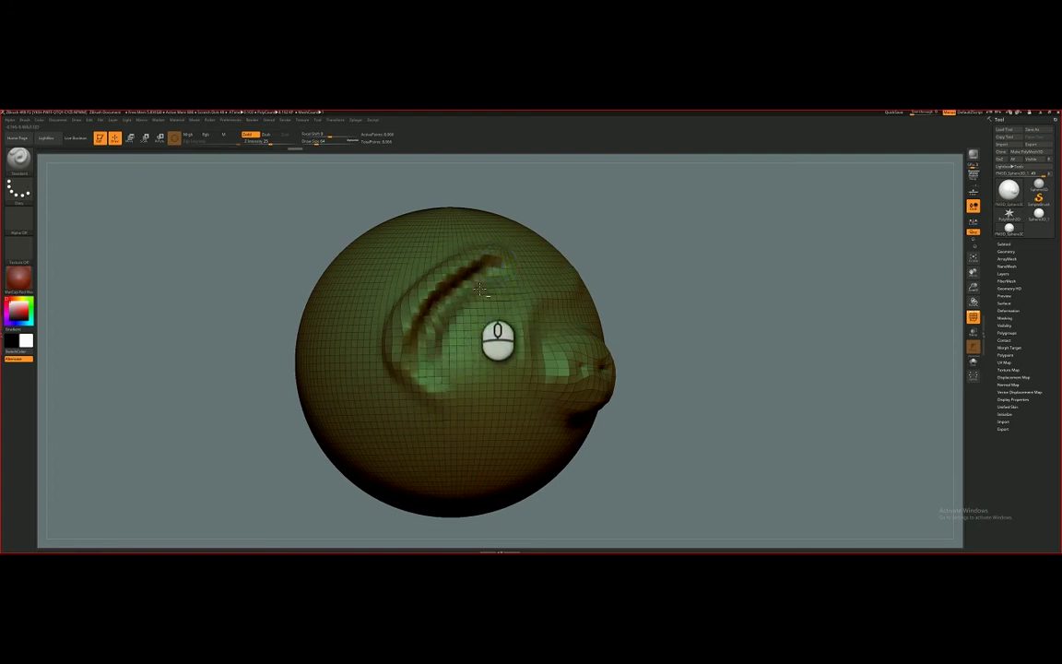
# - Sculpt raised curved folds and creases across the side of the sphere, behind the protruding bulge
pyautogui.moveTo(486, 271); pyautogui.dragTo(427, 351)
pyautogui.moveTo(686, 330)
pyautogui.mouseDown()
pyautogui.moveTo(674, 318)
pyautogui.moveTo(686, 334)
pyautogui.mouseUp()
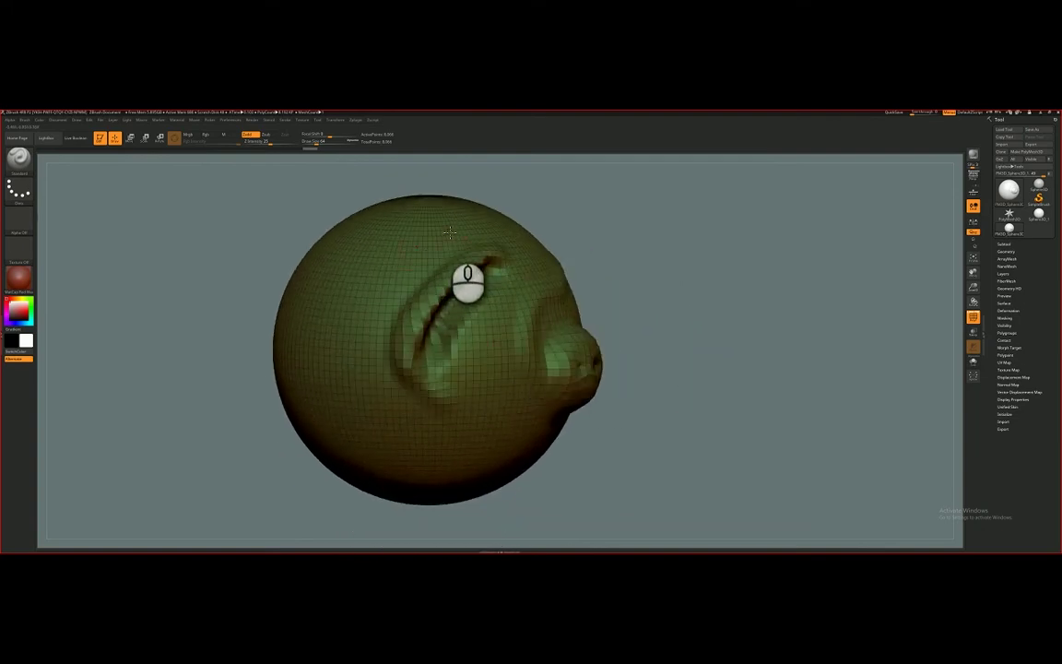
pyautogui.moveTo(399, 212)
pyautogui.mouseDown()
pyautogui.moveTo(309, 281)
pyautogui.moveTo(369, 263)
pyautogui.moveTo(356, 356)
pyautogui.moveTo(337, 351)
pyautogui.moveTo(331, 335)
pyautogui.moveTo(375, 263)
pyautogui.moveTo(384, 305)
pyautogui.moveTo(387, 283)
pyautogui.mouseUp()
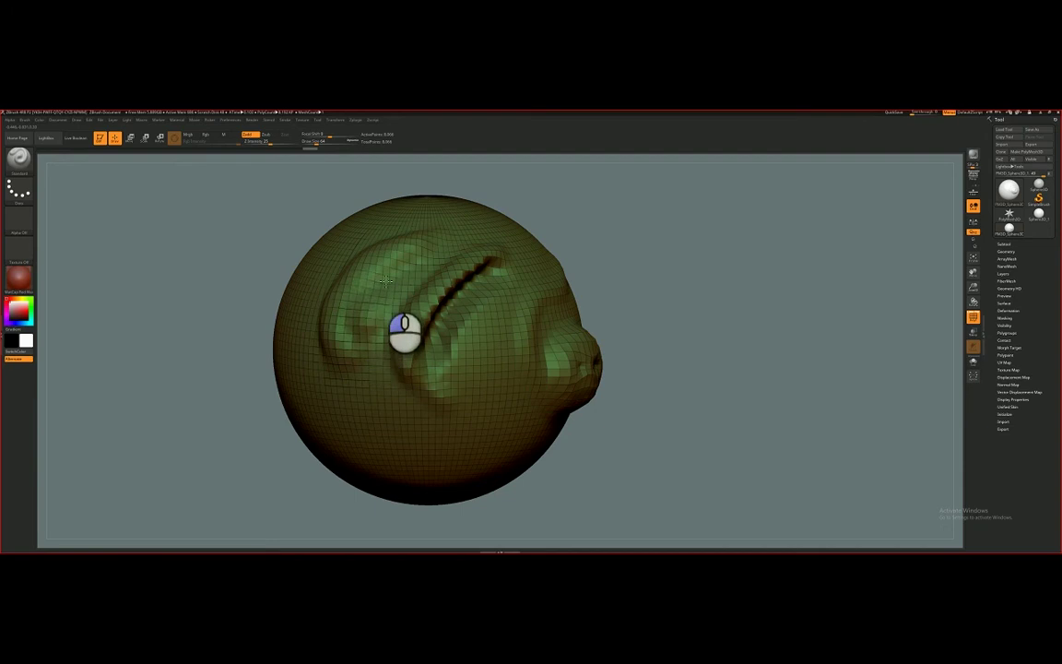
pyautogui.moveTo(656, 301)
pyautogui.mouseDown()
pyautogui.moveTo(671, 271)
pyautogui.moveTo(664, 276)
pyautogui.mouseUp()
pyautogui.moveTo(418, 340)
pyautogui.mouseDown()
pyautogui.moveTo(390, 399)
pyautogui.moveTo(379, 388)
pyautogui.moveTo(417, 341)
pyautogui.moveTo(396, 358)
pyautogui.moveTo(388, 376)
pyautogui.moveTo(422, 343)
pyautogui.moveTo(396, 349)
pyautogui.mouseUp()
pyautogui.moveTo(637, 301)
pyautogui.mouseDown()
pyautogui.moveTo(649, 293)
pyautogui.moveTo(636, 285)
pyautogui.moveTo(735, 330)
pyautogui.mouseUp()
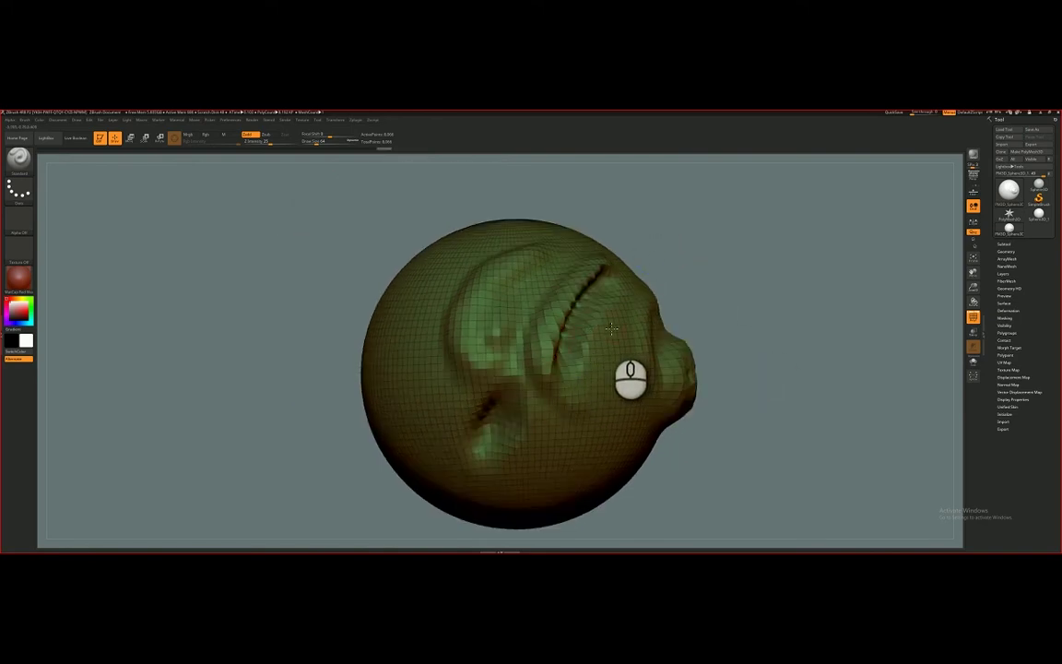
pyautogui.moveTo(611, 328)
pyautogui.mouseDown()
pyautogui.moveTo(611, 288)
pyautogui.moveTo(598, 275)
pyautogui.moveTo(560, 311)
pyautogui.moveTo(548, 360)
pyautogui.moveTo(585, 404)
pyautogui.moveTo(592, 351)
pyautogui.moveTo(579, 334)
pyautogui.moveTo(542, 337)
pyautogui.moveTo(547, 261)
pyautogui.moveTo(467, 353)
pyautogui.moveTo(521, 337)
pyautogui.moveTo(497, 258)
pyautogui.moveTo(467, 354)
pyautogui.moveTo(479, 431)
pyautogui.moveTo(507, 420)
pyautogui.moveTo(500, 393)
pyautogui.moveTo(494, 443)
pyautogui.moveTo(538, 258)
pyautogui.moveTo(528, 361)
pyautogui.moveTo(546, 361)
pyautogui.mouseUp()
# - Sculpt broad strokes on another side of the sphere and soften the surface there
pyautogui.moveTo(671, 297)
pyautogui.mouseDown(button='right')
pyautogui.moveTo(689, 316)
pyautogui.moveTo(697, 279)
pyautogui.mouseUp(button='right')
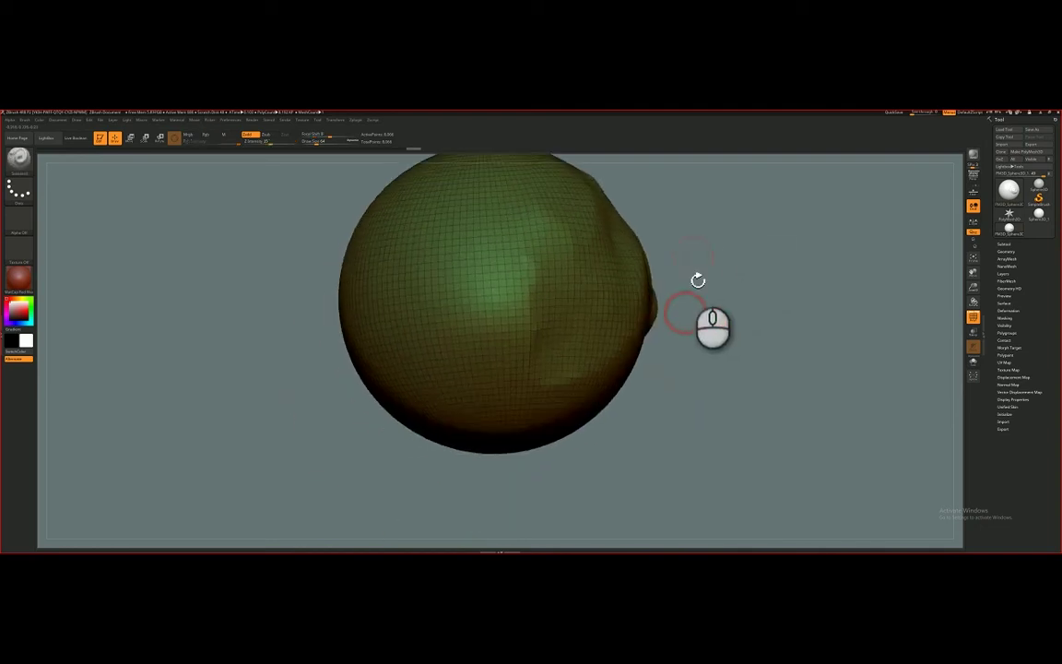
pyautogui.moveTo(693, 324)
pyautogui.mouseDown(button='right')
pyautogui.moveTo(698, 342)
pyautogui.moveTo(753, 332)
pyautogui.mouseUp(button='right')
pyautogui.moveTo(583, 272)
pyautogui.mouseDown()
pyautogui.moveTo(539, 279)
pyautogui.moveTo(493, 322)
pyautogui.moveTo(517, 336)
pyautogui.moveTo(550, 321)
pyautogui.moveTo(564, 287)
pyautogui.moveTo(554, 304)
pyautogui.moveTo(466, 302)
pyautogui.moveTo(493, 315)
pyautogui.mouseUp()
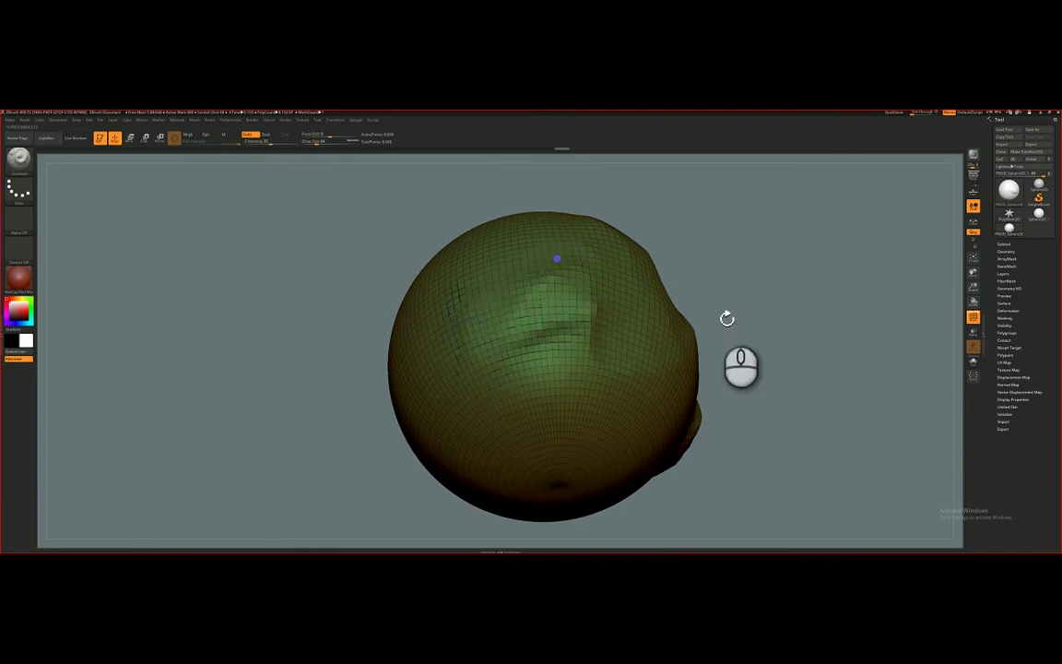
pyautogui.moveTo(701, 287); pyautogui.dragTo(704, 336, button='right')
pyautogui.moveTo(620, 344); pyautogui.dragTo(701, 392, button='right')
pyautogui.moveTo(558, 385); pyautogui.dragTo(693, 412, button='right')
pyautogui.keyDown('alt'); pyautogui.moveTo(643, 444); pyautogui.dragTo(591, 421, button='right'); pyautogui.keyUp('alt')
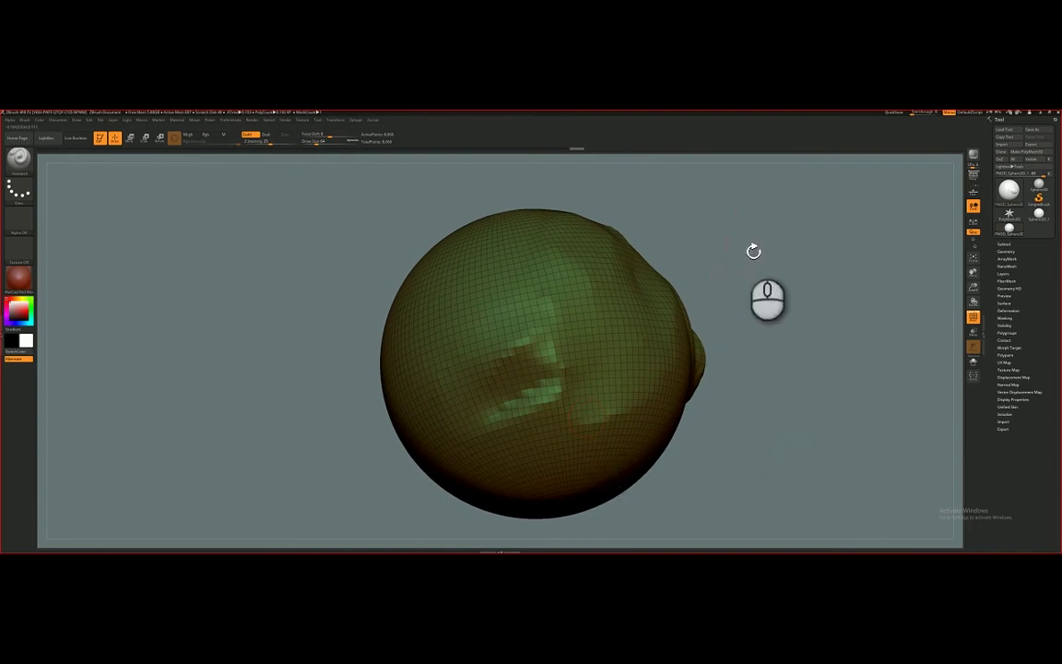
pyautogui.moveTo(754, 249)
pyautogui.mouseDown(button='right')
pyautogui.moveTo(749, 273)
pyautogui.moveTo(775, 291)
pyautogui.moveTo(763, 283)
pyautogui.moveTo(717, 323)
pyautogui.moveTo(751, 323)
pyautogui.moveTo(718, 363)
pyautogui.moveTo(697, 315)
pyautogui.moveTo(705, 320)
pyautogui.moveTo(660, 379)
pyautogui.moveTo(680, 383)
pyautogui.moveTo(699, 335)
pyautogui.moveTo(685, 344)
pyautogui.mouseUp(button='right')
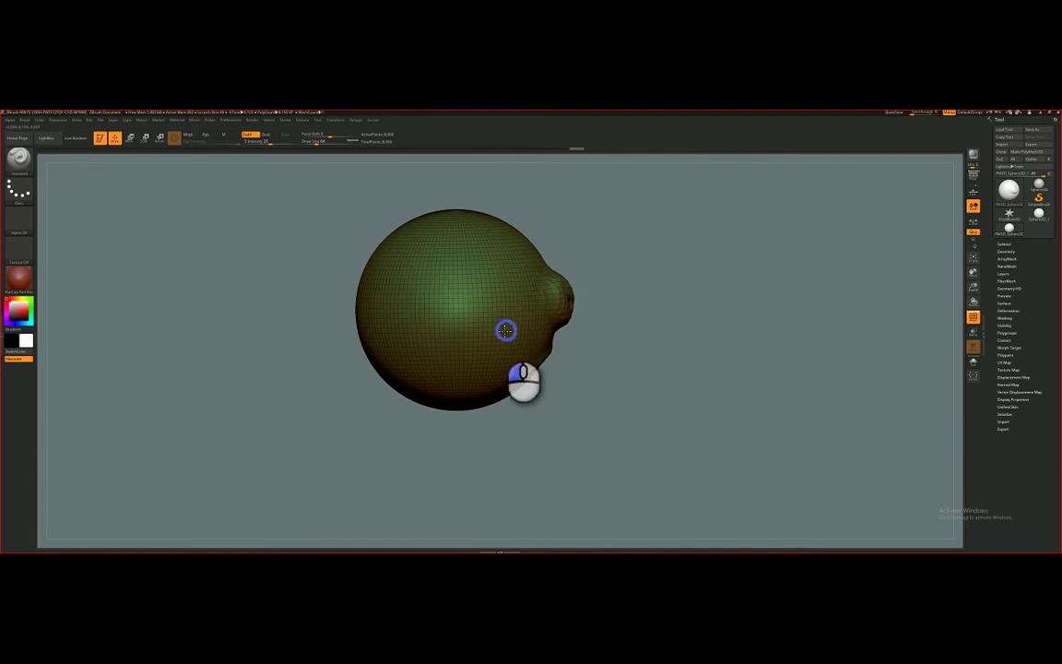
# - Sculpt mirrored raised forms on an untouched side of the sphere and turn off the polyframe display
pyautogui.moveTo(522, 289)
pyautogui.mouseDown()
pyautogui.moveTo(526, 339)
pyautogui.moveTo(502, 329)
pyautogui.moveTo(503, 306)
pyautogui.mouseUp()
pyautogui.moveTo(621, 365); pyautogui.dragTo(604, 324)
pyautogui.moveTo(609, 326)
pyautogui.mouseDown(button='right')
pyautogui.moveTo(626, 338)
pyautogui.moveTo(524, 324)
pyautogui.moveTo(585, 324)
pyautogui.moveTo(561, 304)
pyautogui.moveTo(566, 334)
pyautogui.moveTo(546, 335)
pyautogui.moveTo(552, 344)
pyautogui.moveTo(588, 276)
pyautogui.mouseUp(button='right')
pyautogui.hotkey('shift', 'f')
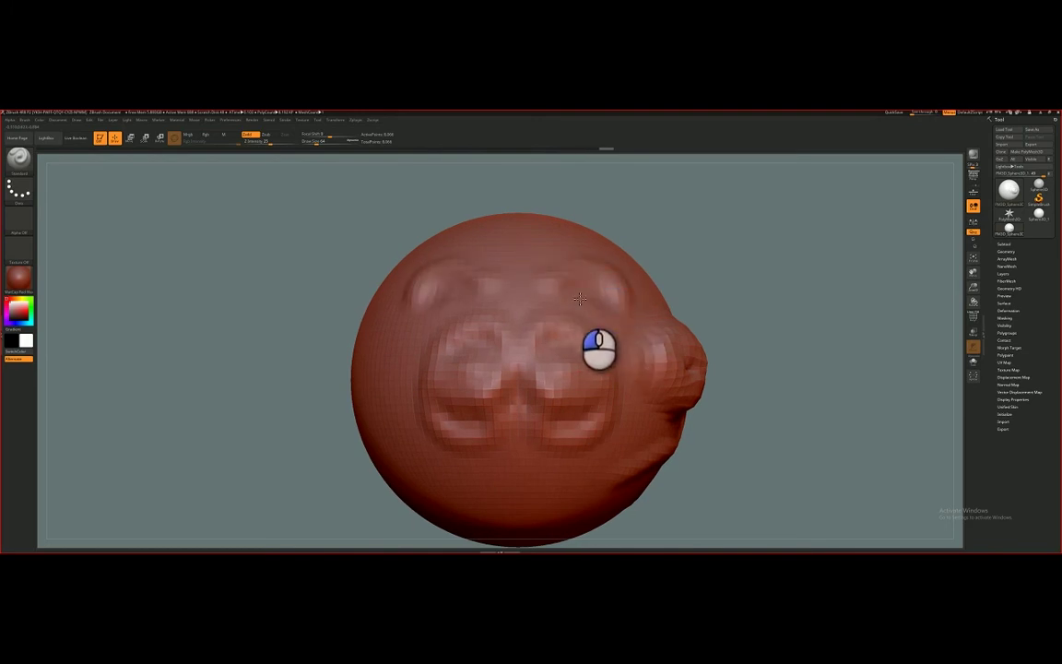
# - Smooth the upper part of the mirrored forms with the Smooth brush
pyautogui.moveTo(579, 298)
pyautogui.mouseDown()
pyautogui.moveTo(563, 288)
pyautogui.moveTo(590, 297)
pyautogui.moveTo(613, 277)
pyautogui.moveTo(543, 299)
pyautogui.moveTo(589, 262)
pyautogui.moveTo(612, 279)
pyautogui.moveTo(584, 267)
pyautogui.moveTo(615, 305)
pyautogui.moveTo(547, 306)
pyautogui.moveTo(552, 348)
pyautogui.mouseUp()
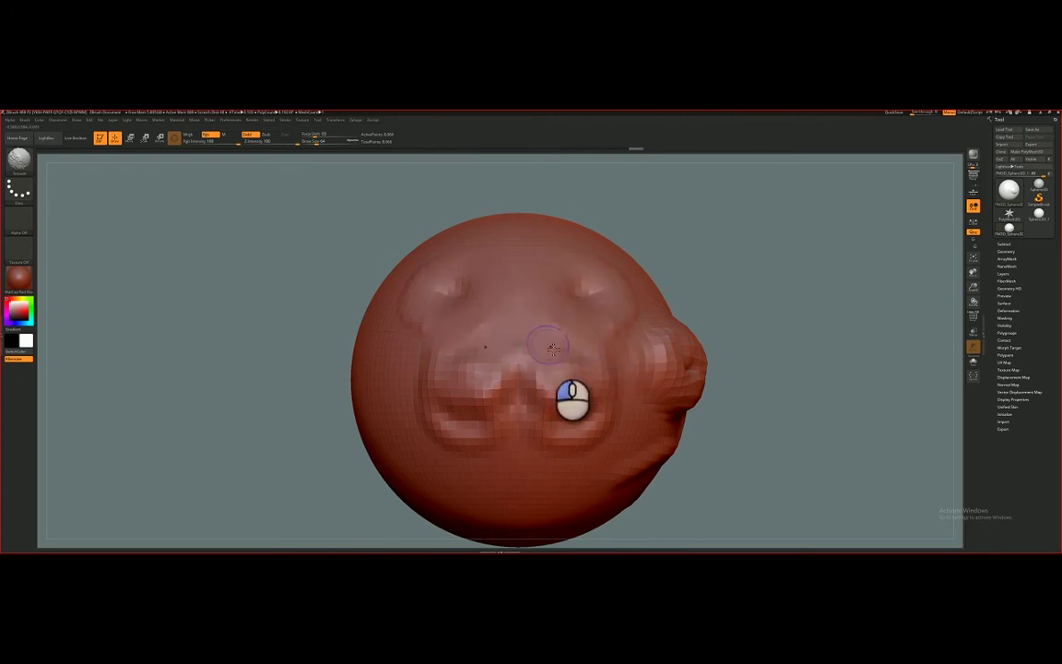
pyautogui.moveTo(568, 329); pyautogui.dragTo(576, 361, button='right')
pyautogui.moveTo(551, 322)
pyautogui.keyDown('shift'); pyautogui.mouseDown()
pyautogui.moveTo(588, 350)
pyautogui.moveTo(538, 257)
pyautogui.moveTo(614, 311)
pyautogui.moveTo(591, 376)
pyautogui.mouseUp(); pyautogui.keyUp('shift')
pyautogui.moveTo(591, 367)
pyautogui.mouseDown(button='right')
pyautogui.moveTo(592, 307)
pyautogui.moveTo(549, 300)
pyautogui.moveTo(547, 329)
pyautogui.mouseUp(button='right')
pyautogui.press('f')
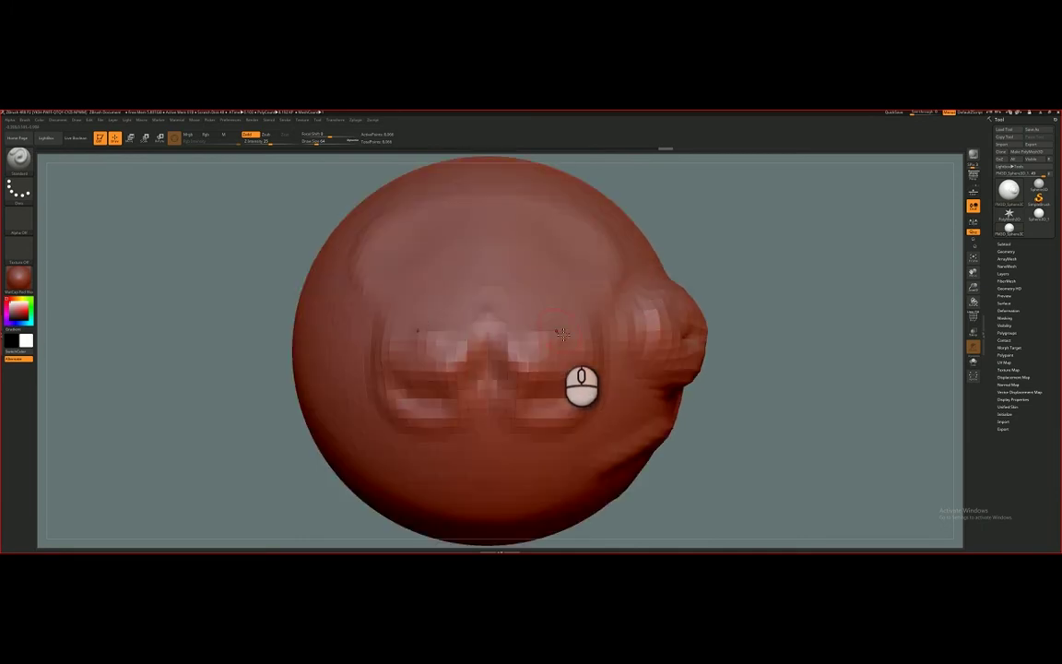